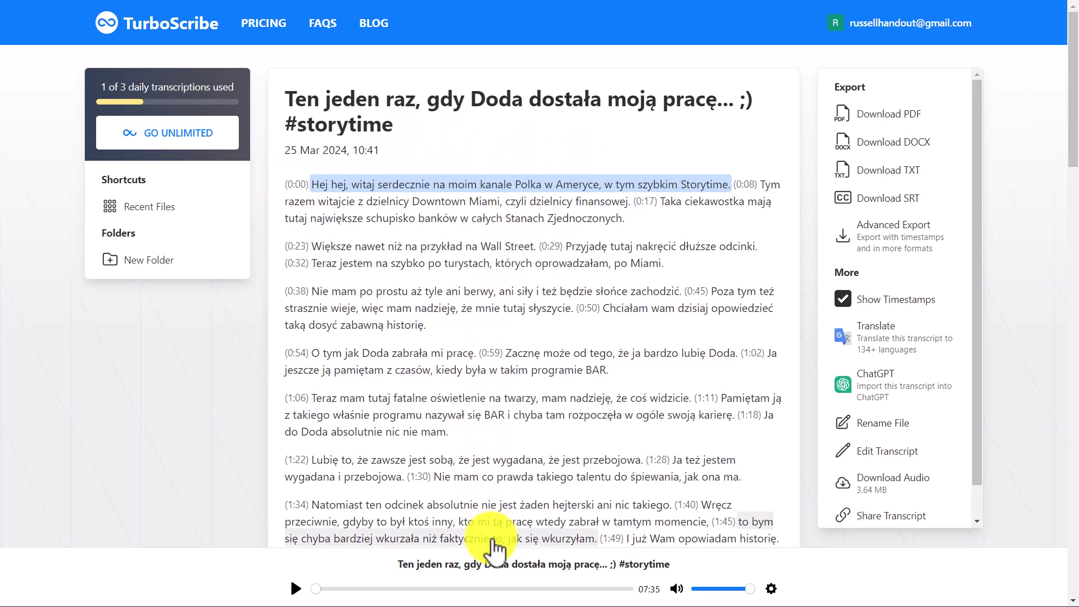
Step: Play the audio of the open transcript
click(297, 590)
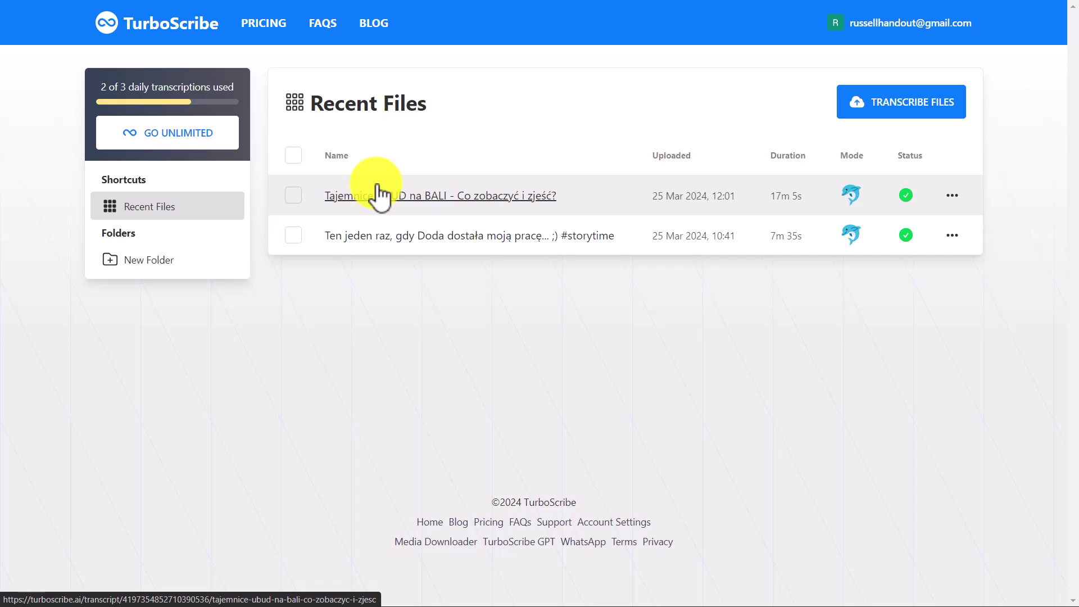
click(397, 200)
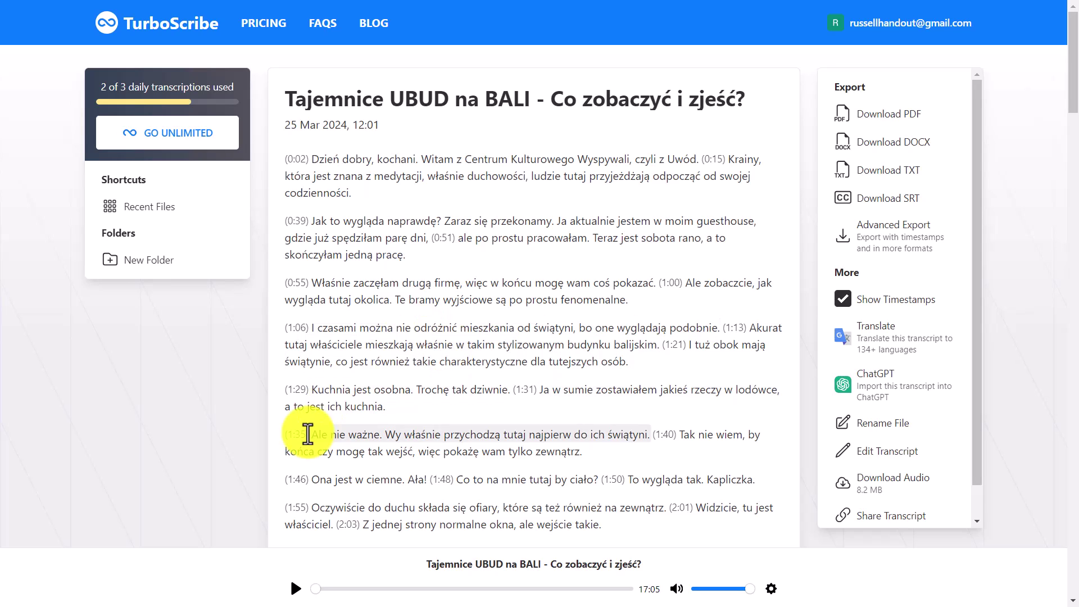
click(295, 589)
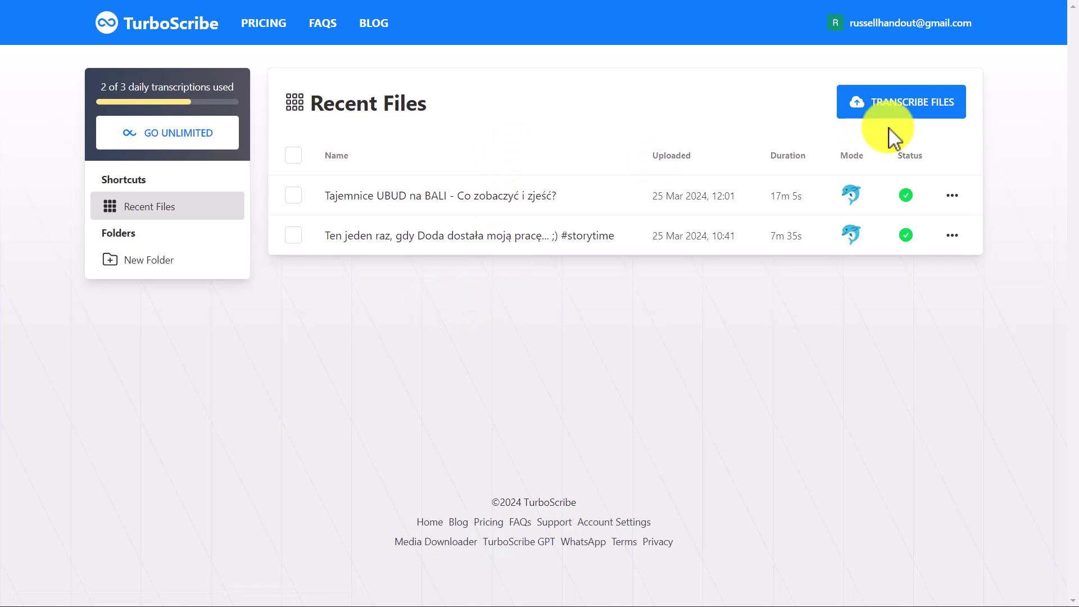
Step: Start a new transcription and choose to import the media from a link
click(902, 104)
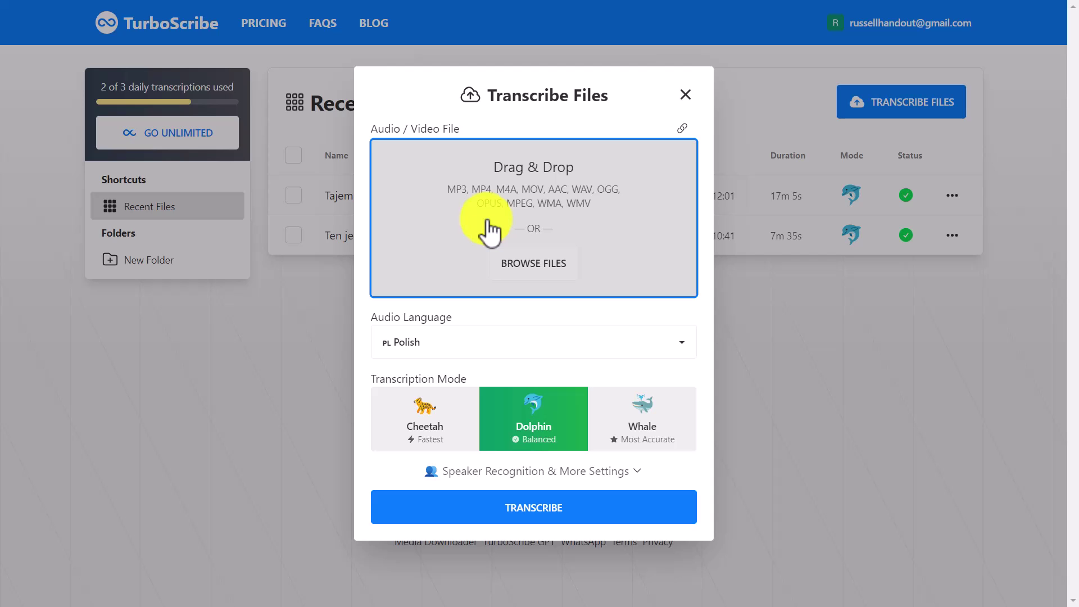
click(683, 129)
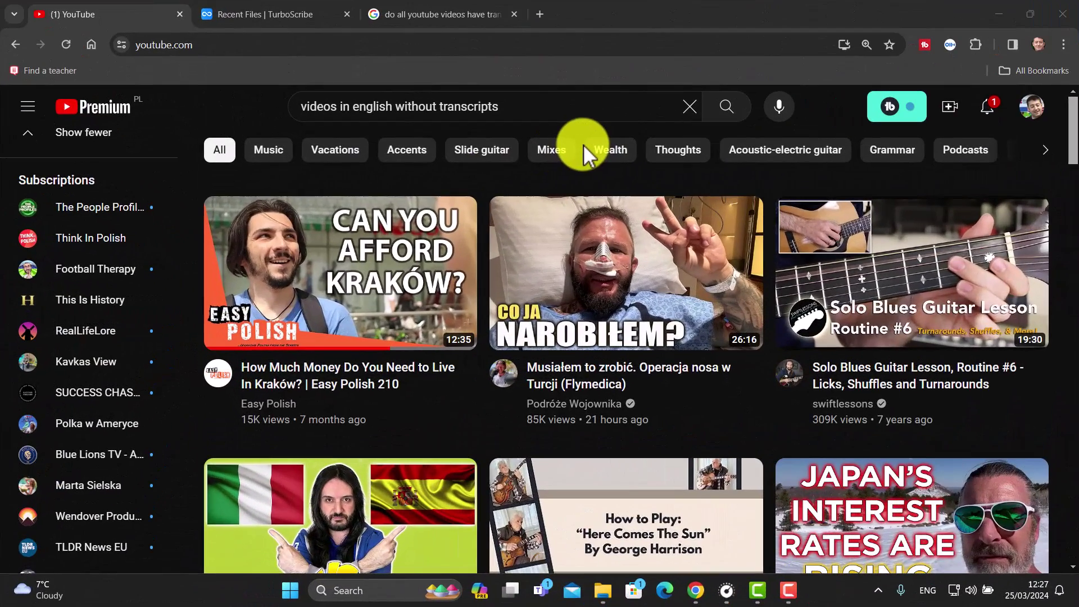
Step: Open the 'Musiałem to zrobić. Operacja nosa w Turcji' video, pause it and copy its URL
click(571, 280)
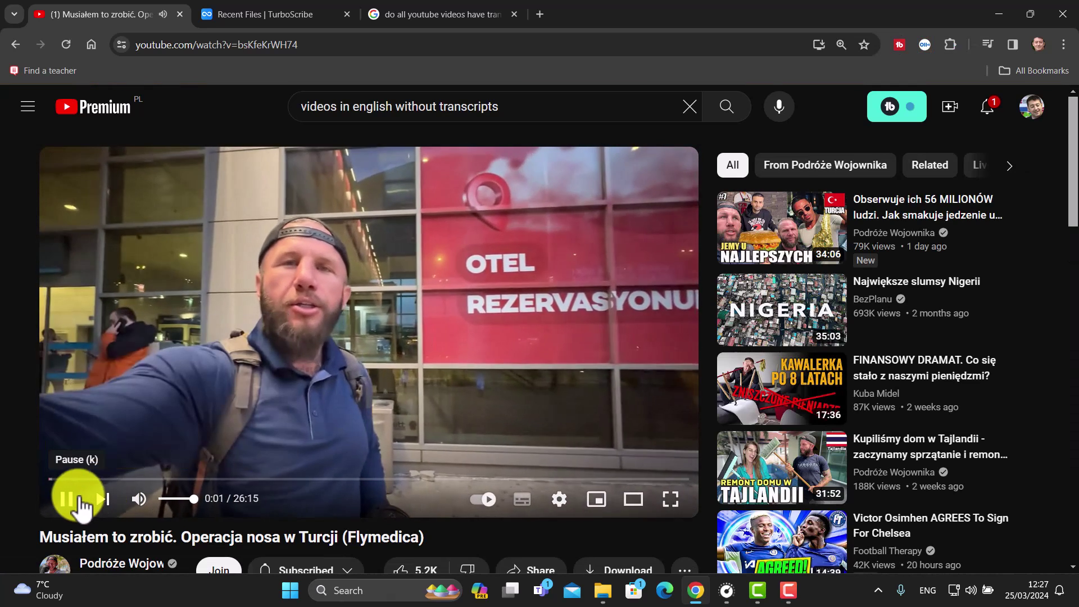
click(67, 499)
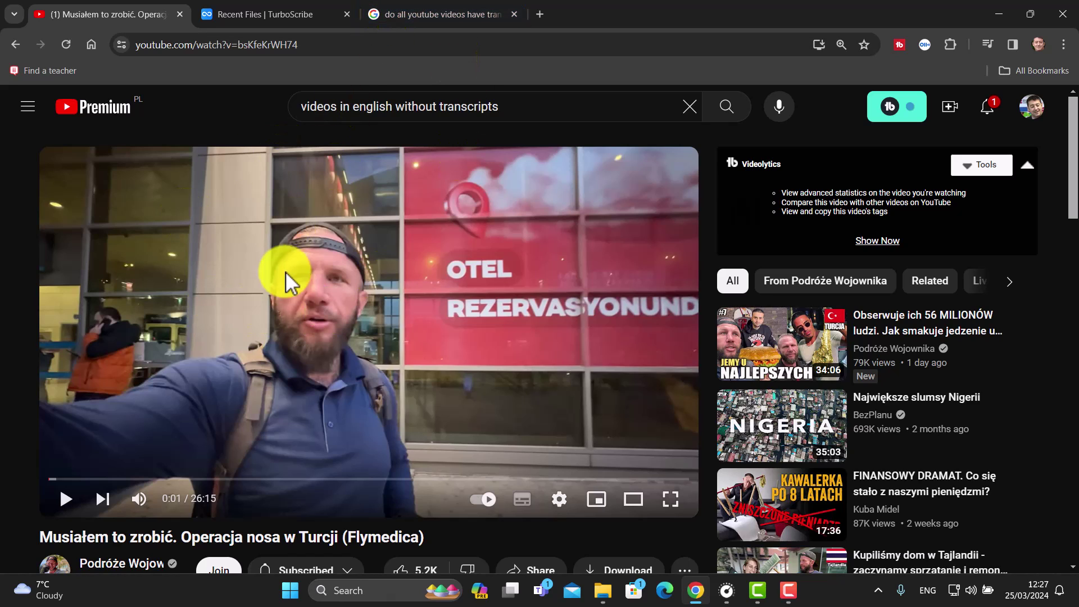
click(269, 45)
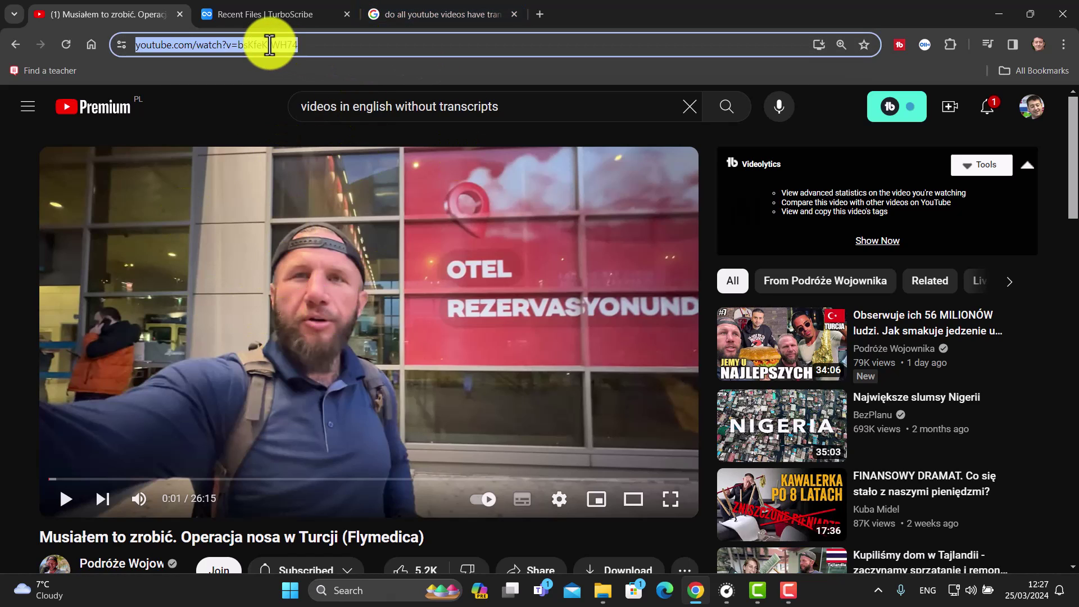
right_click(239, 42)
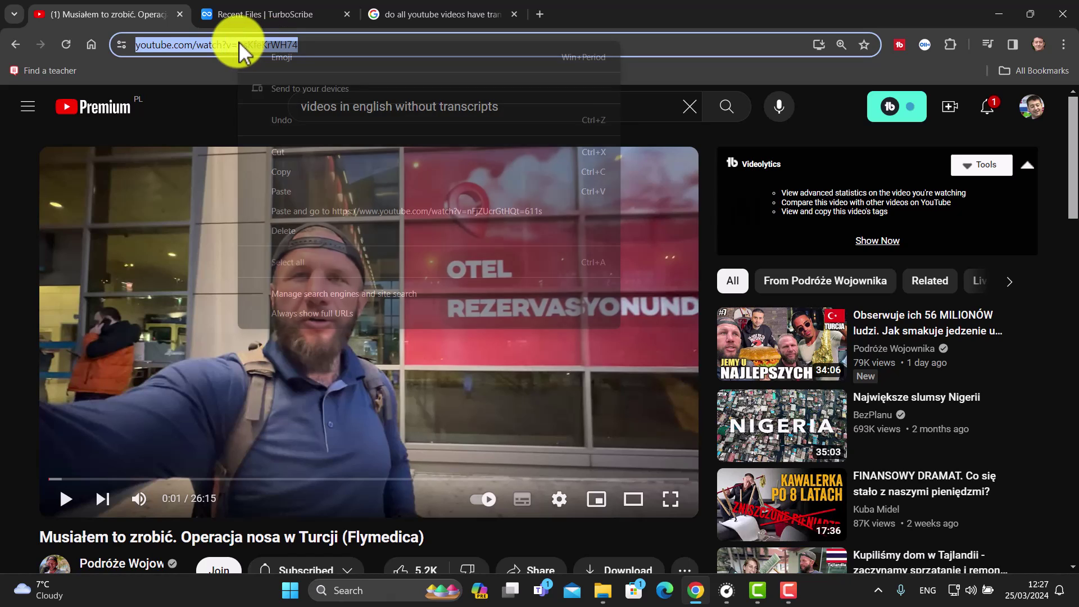
click(285, 172)
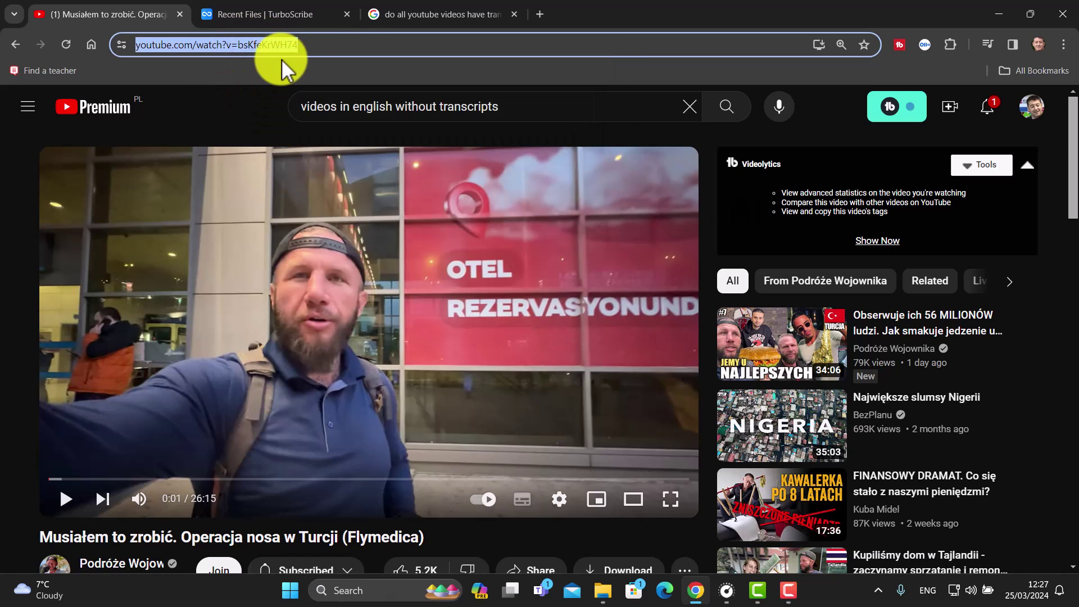
Step: Back in TurboScribe, import the Polish video from the pasted YouTube link
click(243, 13)
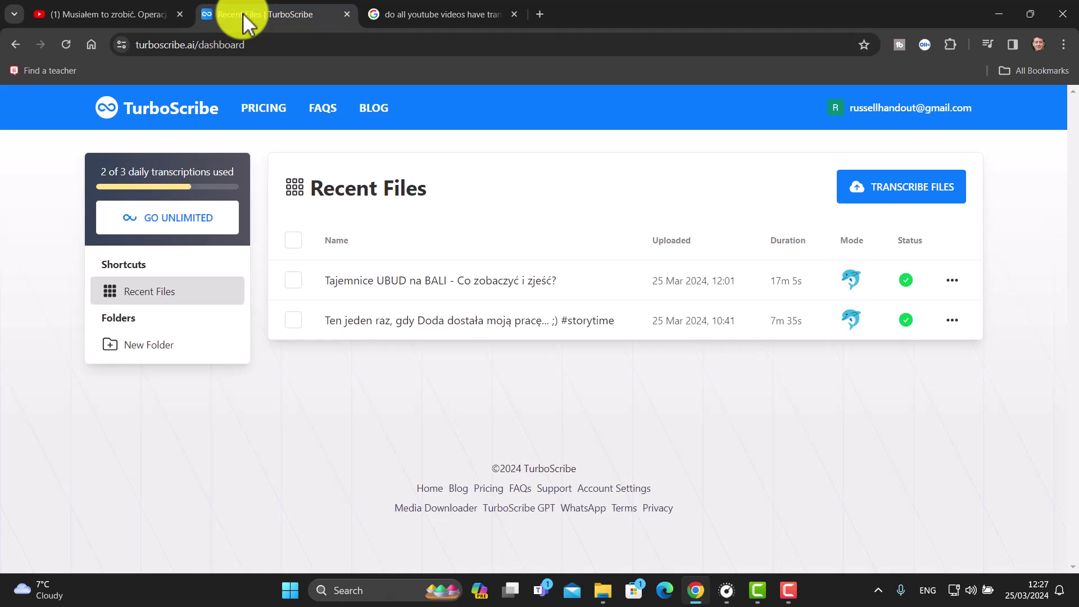
click(911, 191)
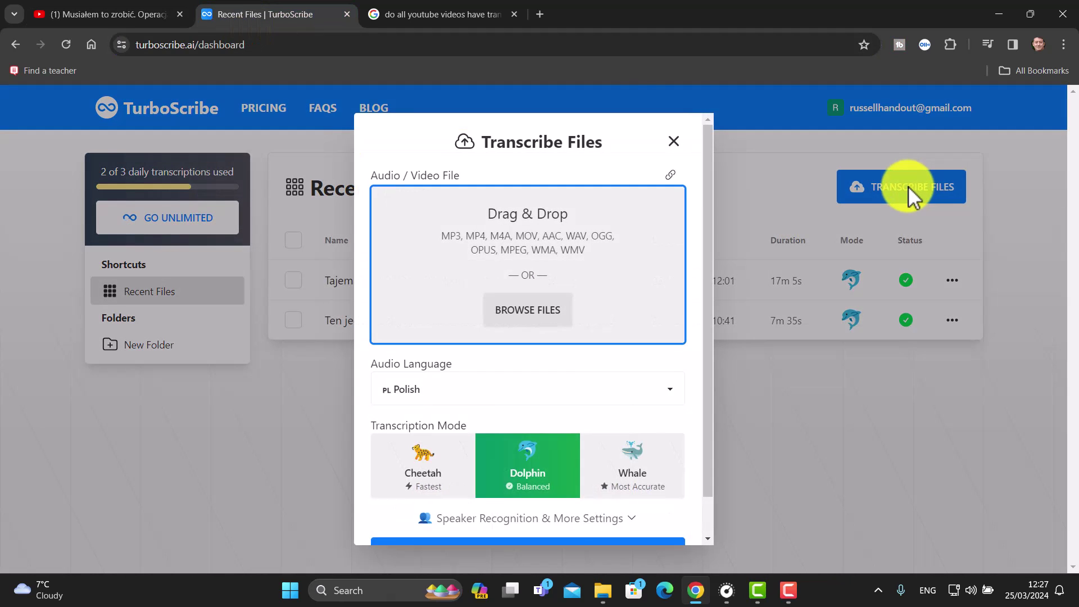
click(671, 176)
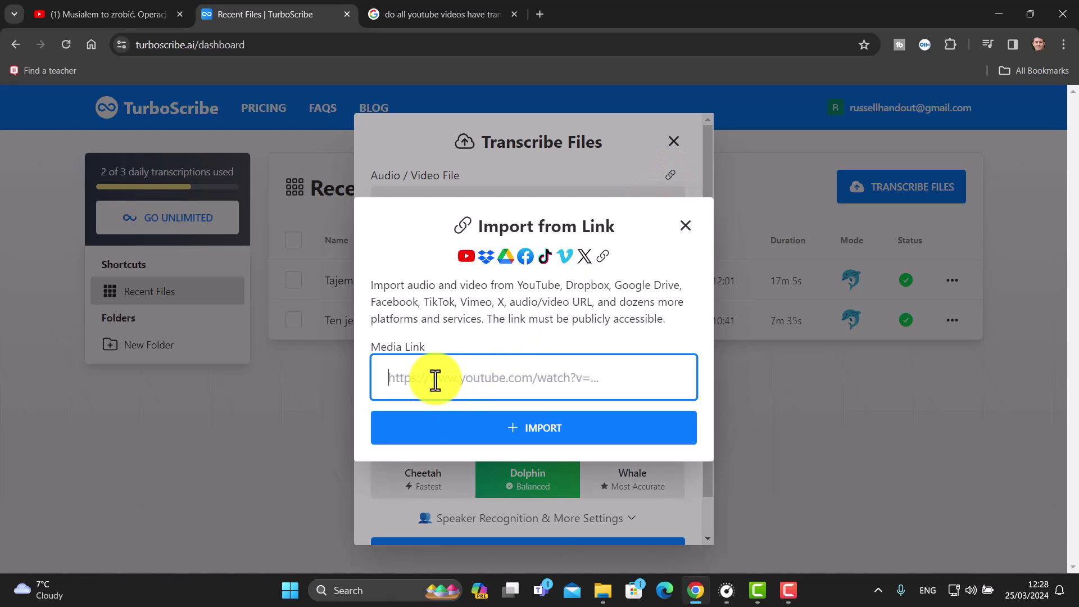
key(ctrl+v)
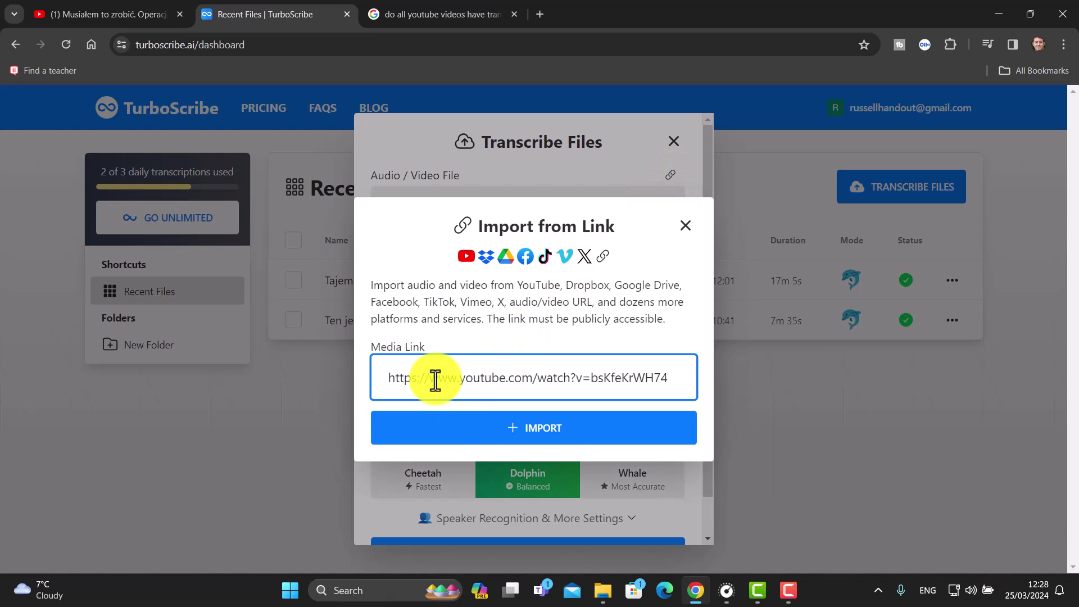
click(547, 440)
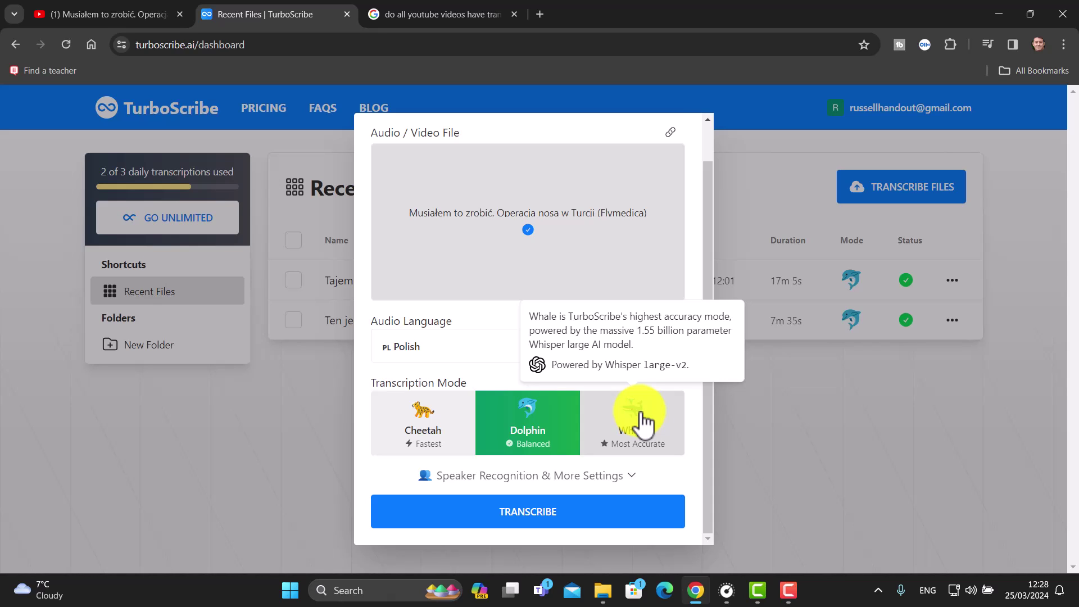
Step: Show the extra settings and leave Transcribe to English and Restore Audio unticked
click(631, 476)
drag(709, 387, 701, 492)
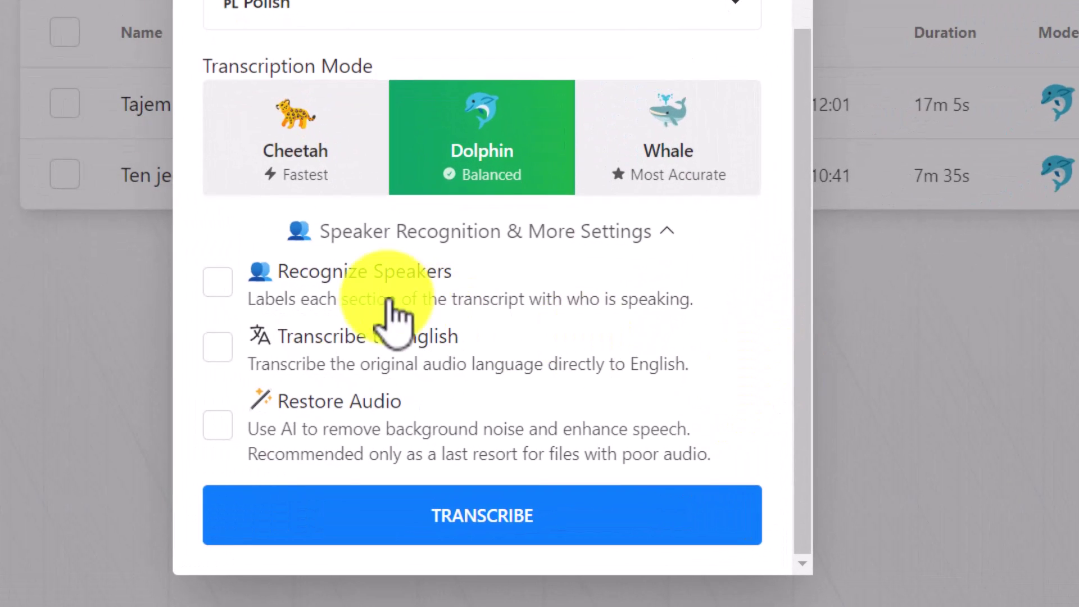
click(219, 350)
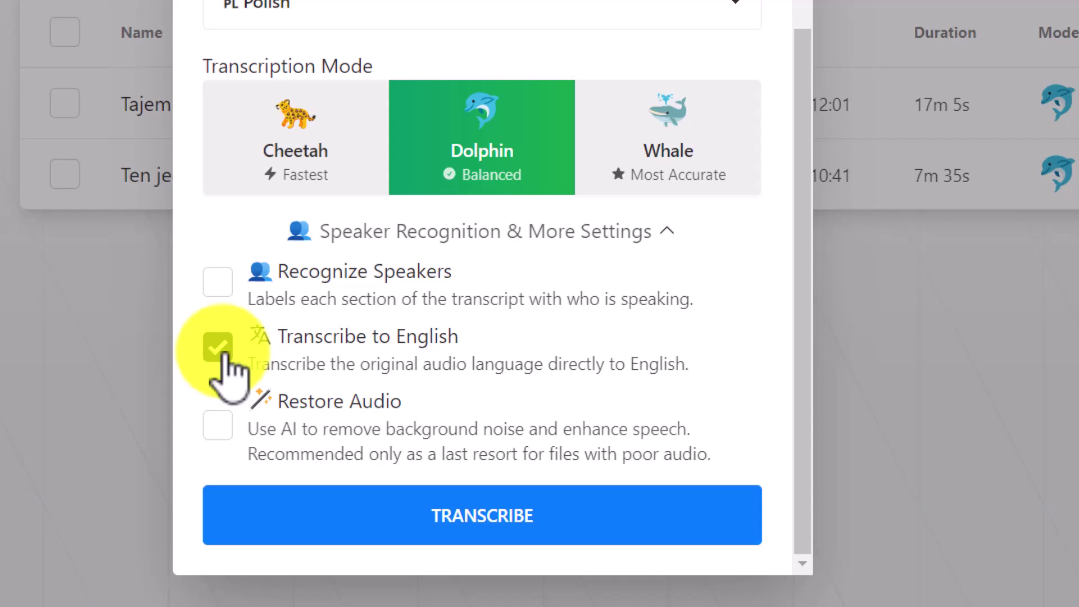
click(219, 350)
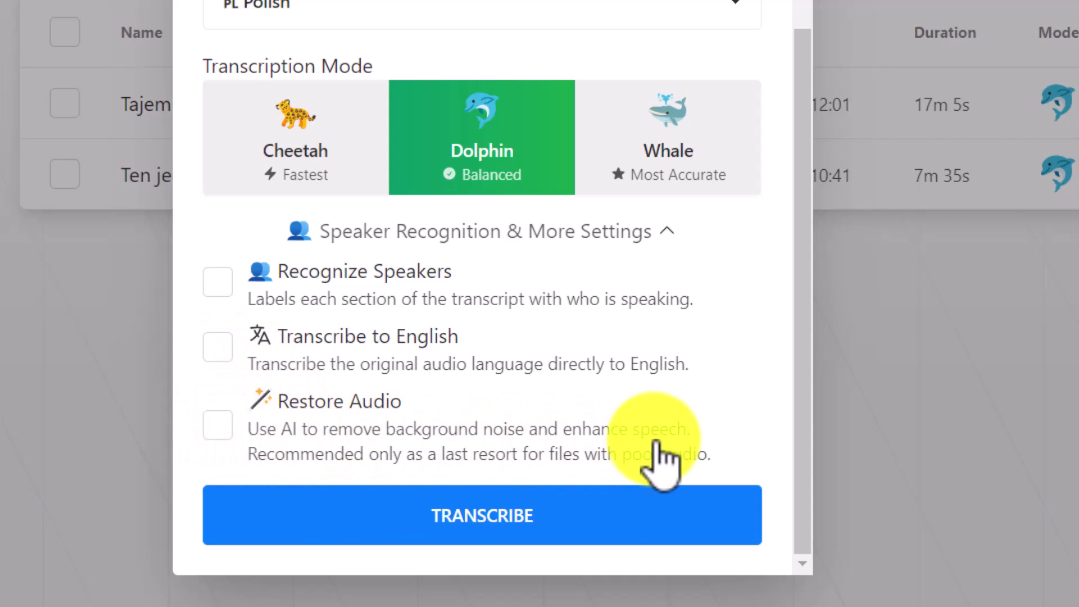
click(220, 427)
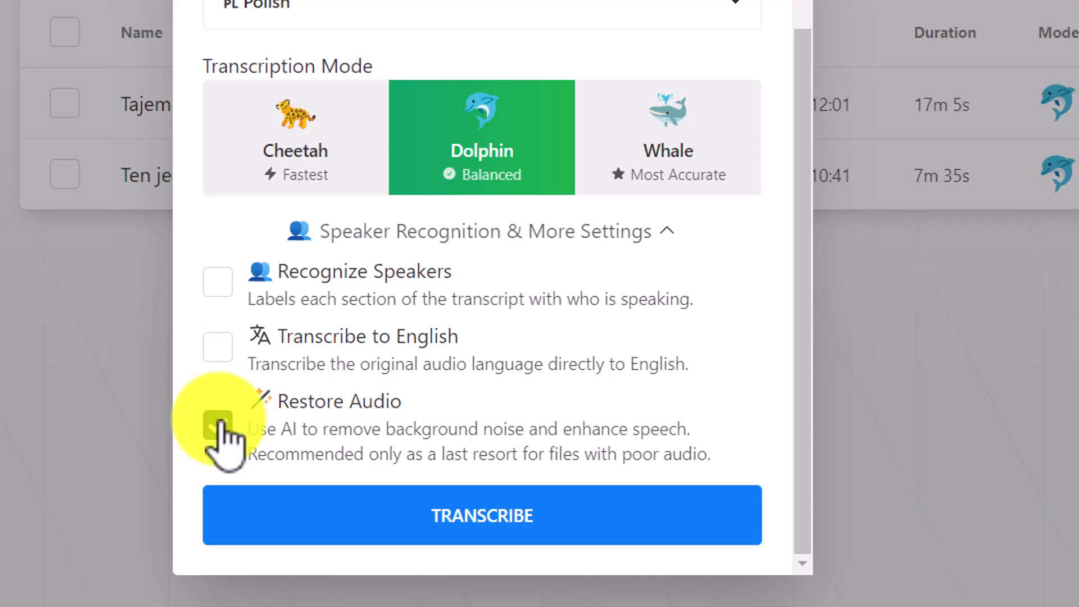
click(219, 425)
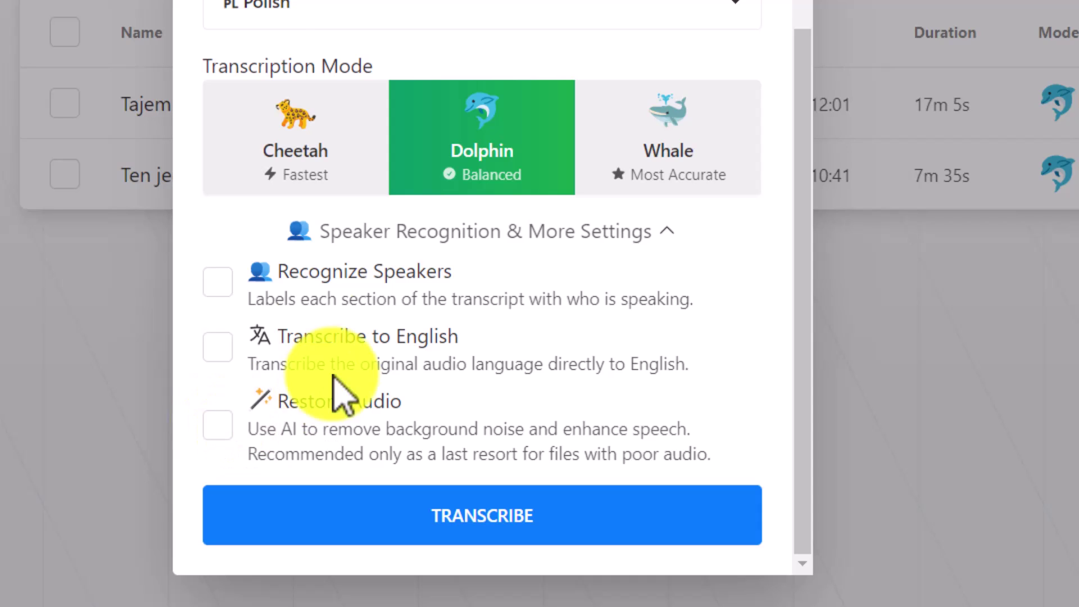
Step: Transcribe the Polish video with 2-speaker recognition, then open the Tajemnice UBUD na BALI transcript
click(219, 282)
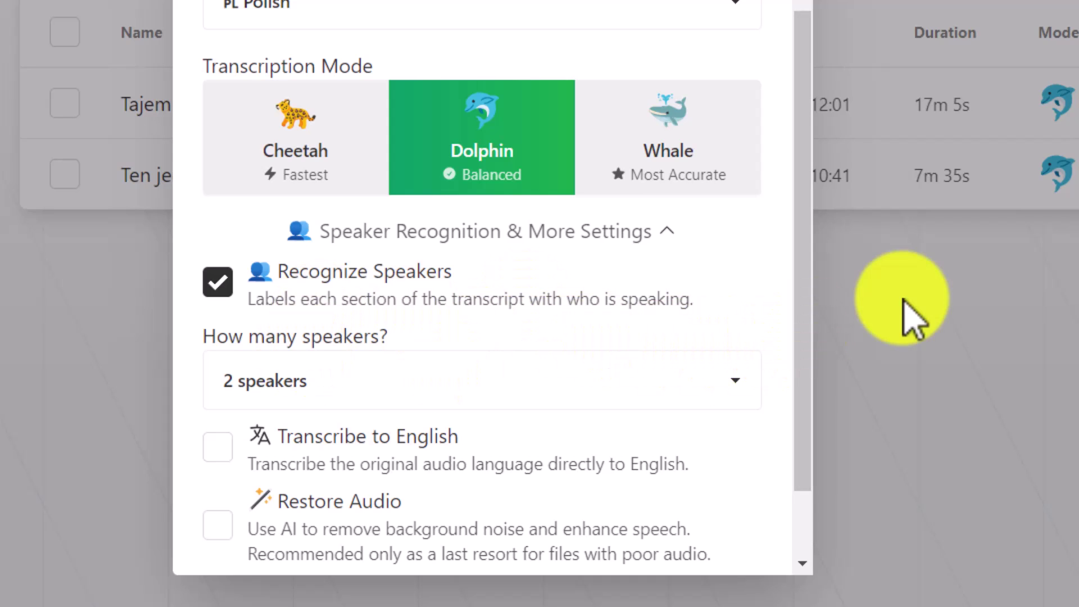
scroll(819, 306, down, 2)
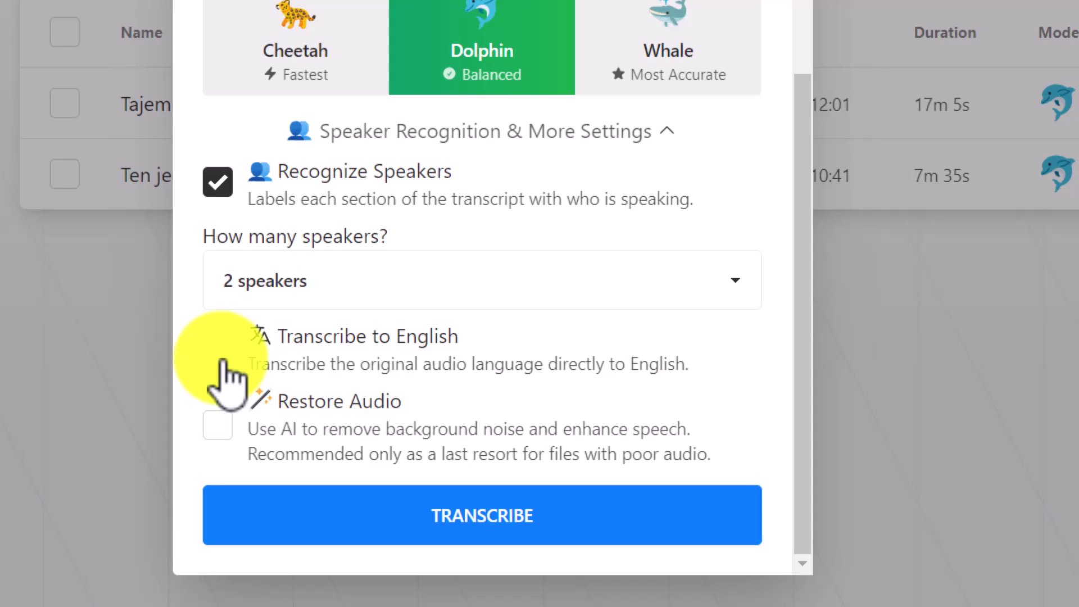
click(500, 525)
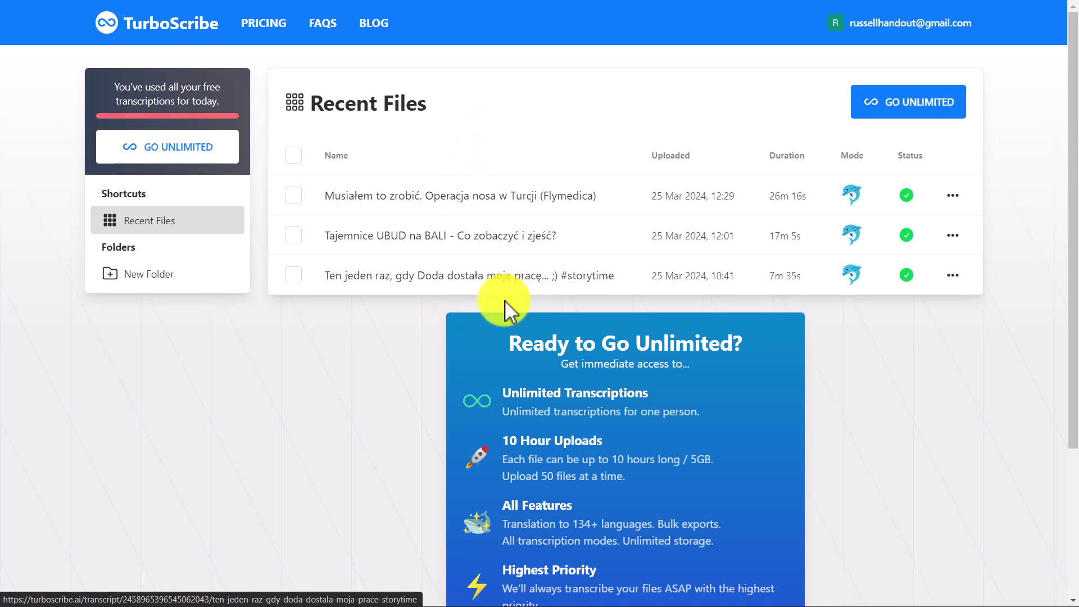
click(478, 247)
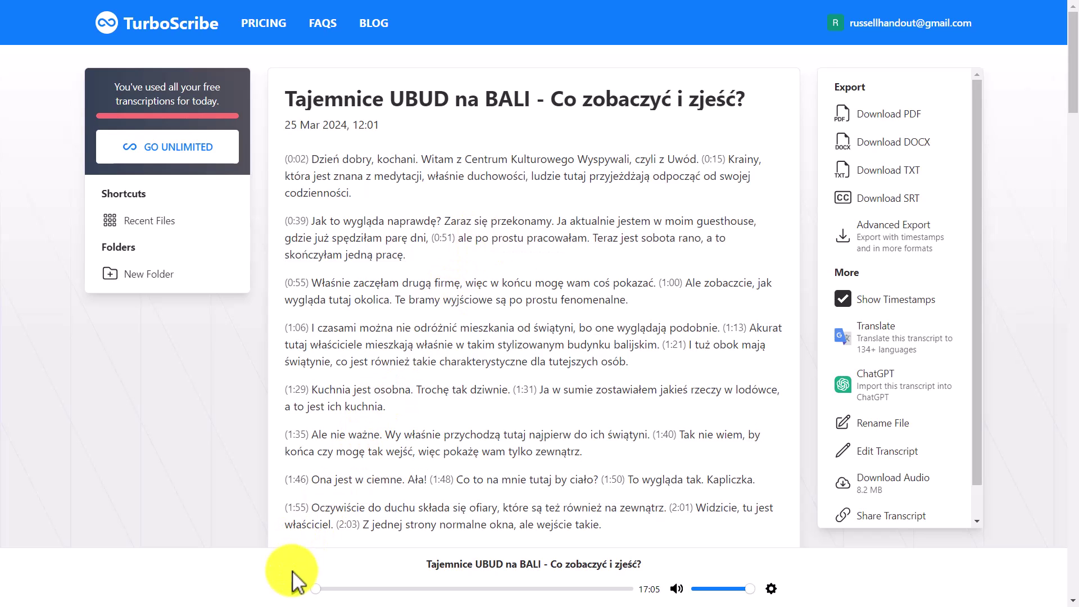
Step: Select the Tajemnice UBUD transcript passage from 'Zaraz' through 'fenomenalne'
click(294, 589)
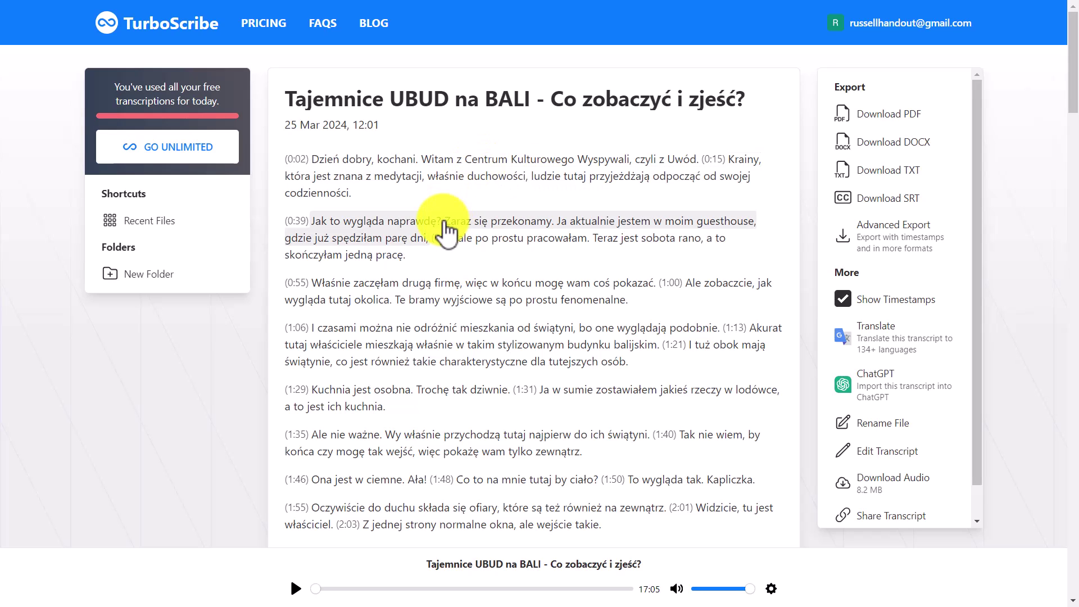
drag(443, 222, 634, 304)
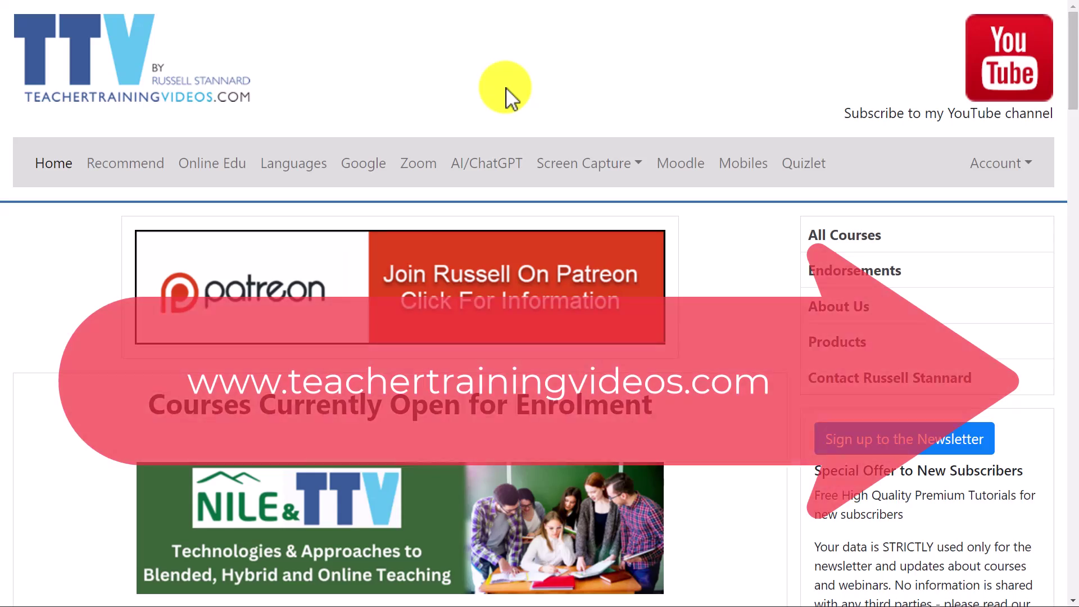
Step: Scroll the Teacher Training Videos homepage down to the 8 latest videos released section
drag(1073, 89, 1074, 24)
drag(1073, 81, 1062, 101)
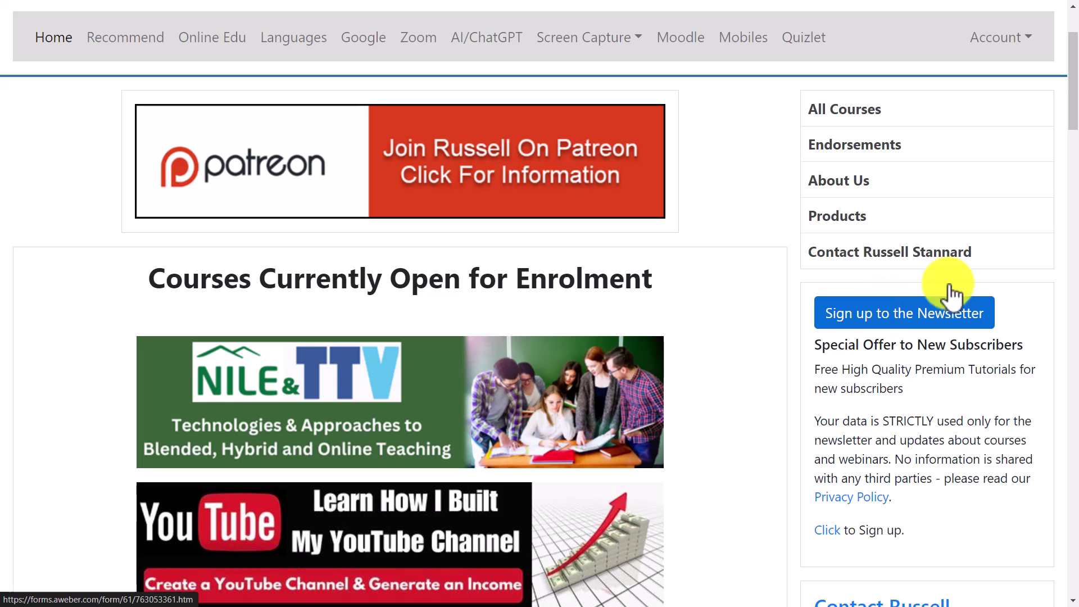
drag(1070, 108, 1076, 181)
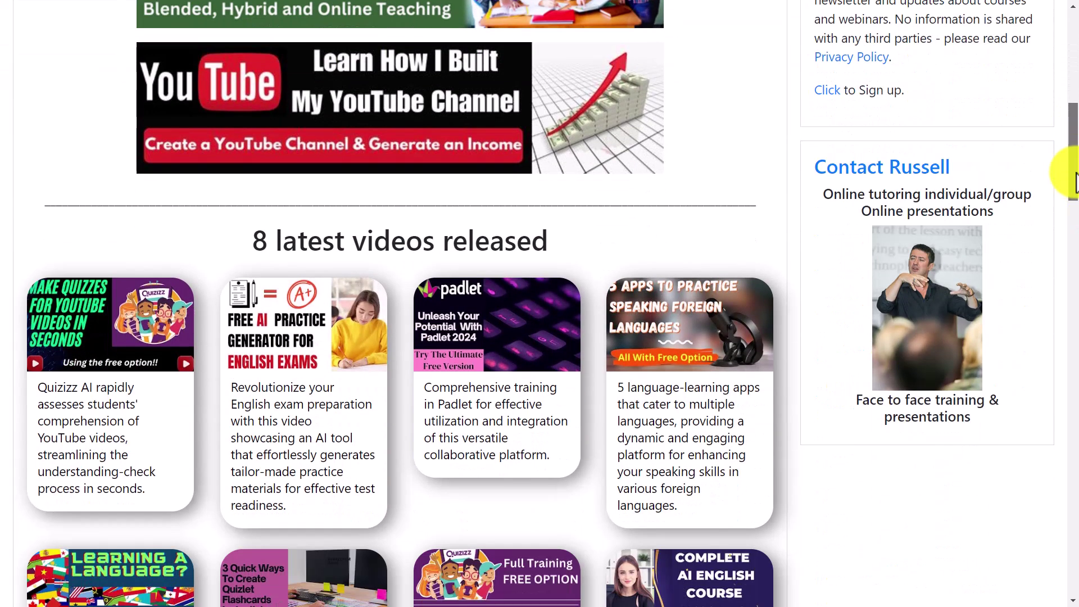